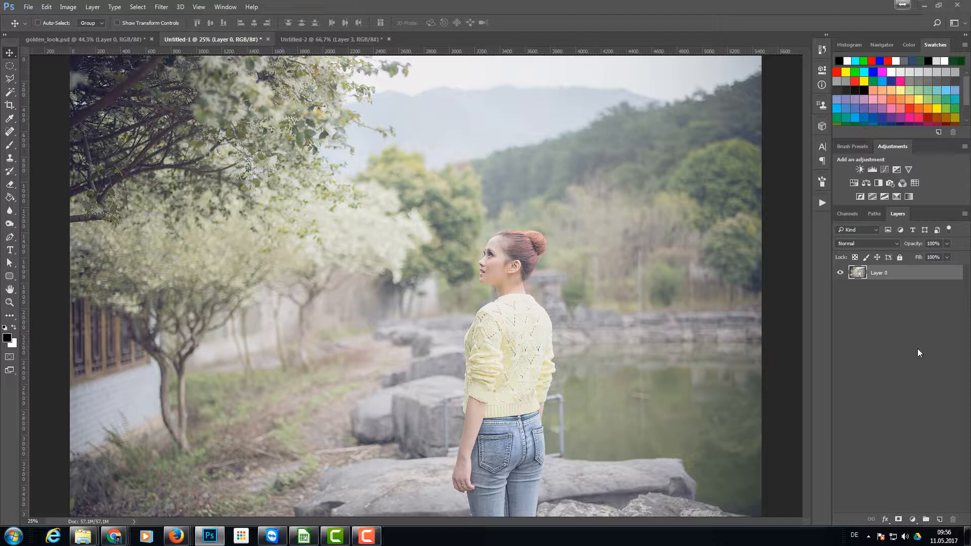
# - Add a Photo Filter adjustment layer using the custom colour eca700 at 100% density
pyautogui.click(888, 182)
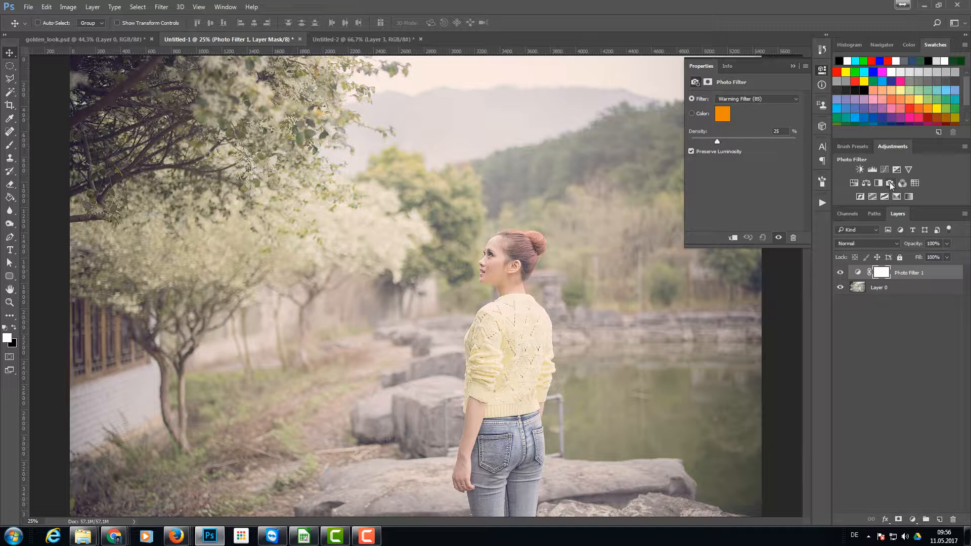
pyautogui.click(692, 113)
pyautogui.click(723, 118)
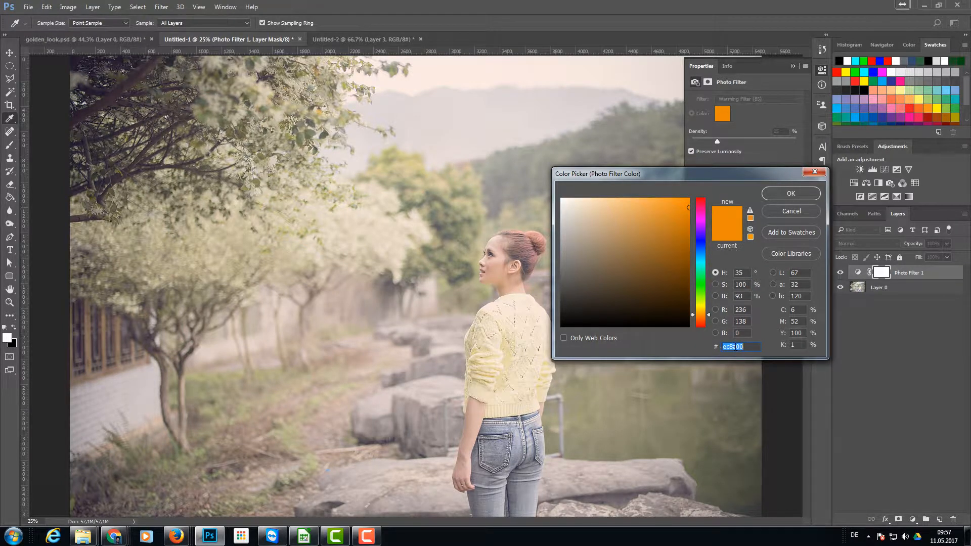
pyautogui.click(688, 205)
pyautogui.doubleClick(750, 346)
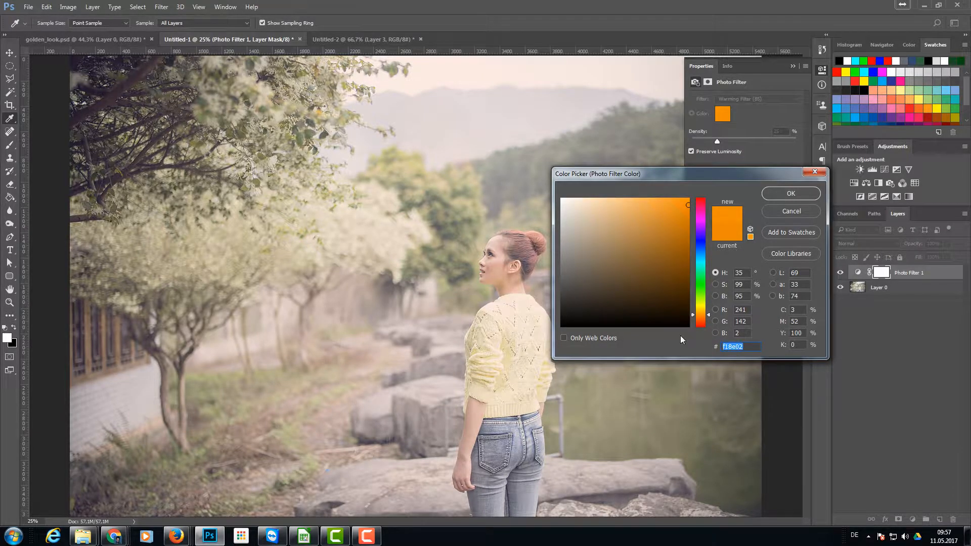
pyautogui.write('eca700')
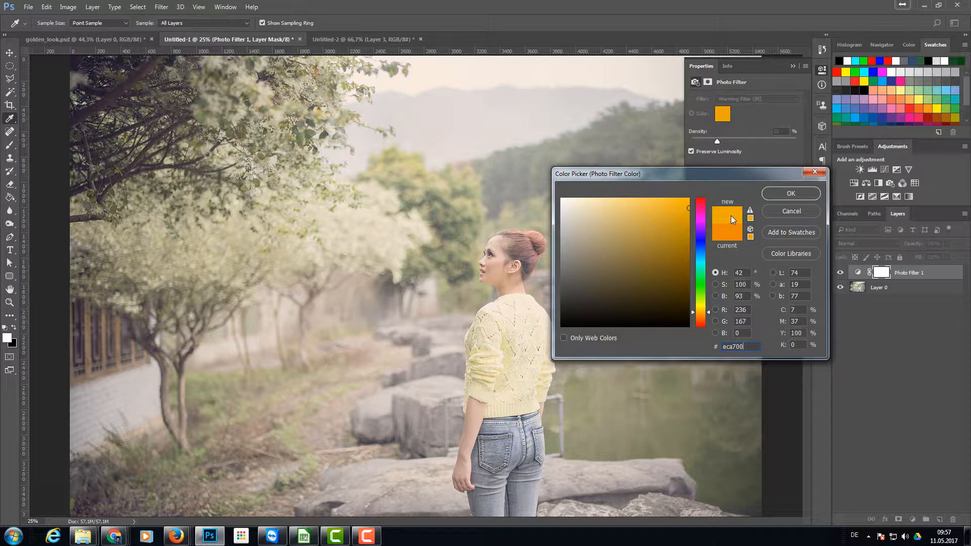
pyautogui.click(776, 196)
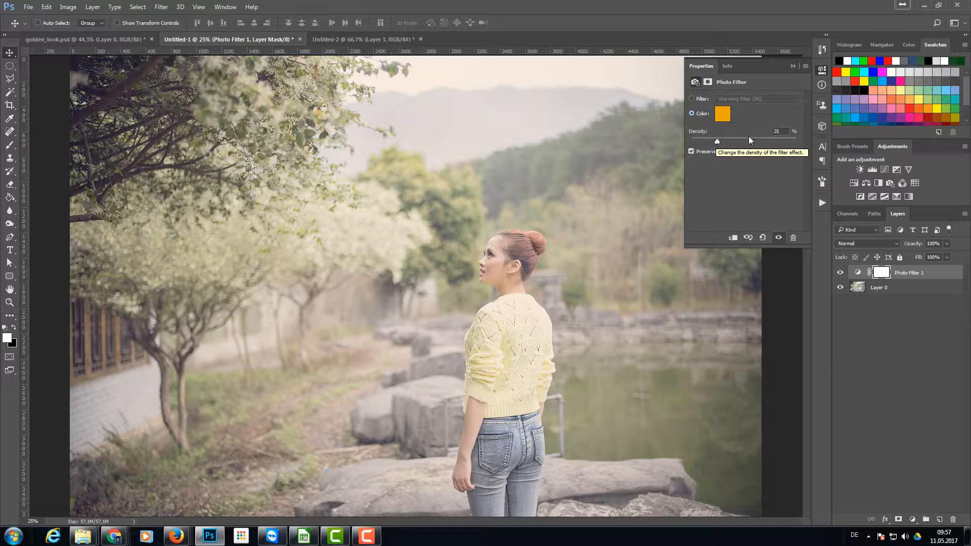
pyautogui.moveTo(717, 142); pyautogui.dragTo(730, 143)
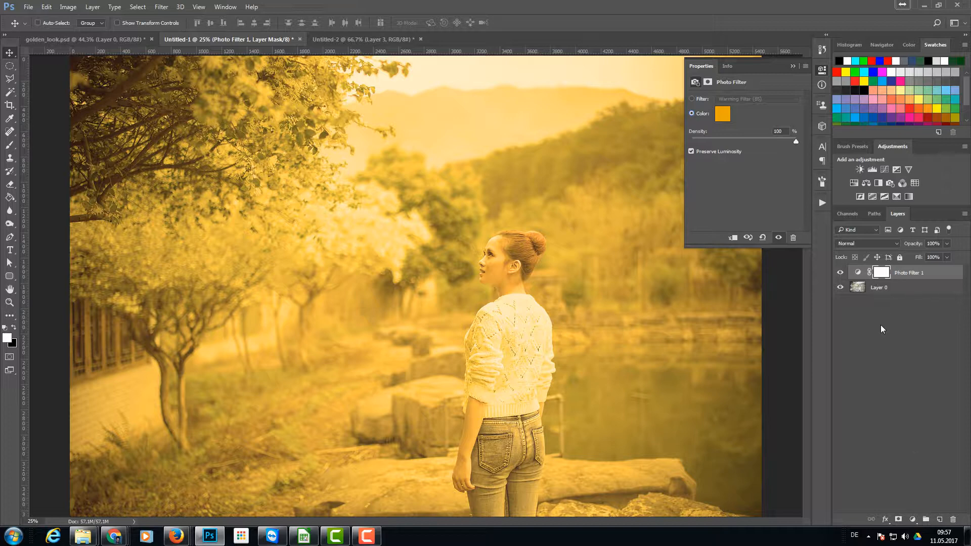
# - Check the layers of the Untitled-2 document and copy its Layer 3 with the light spots into the photo document
pyautogui.click(367, 39)
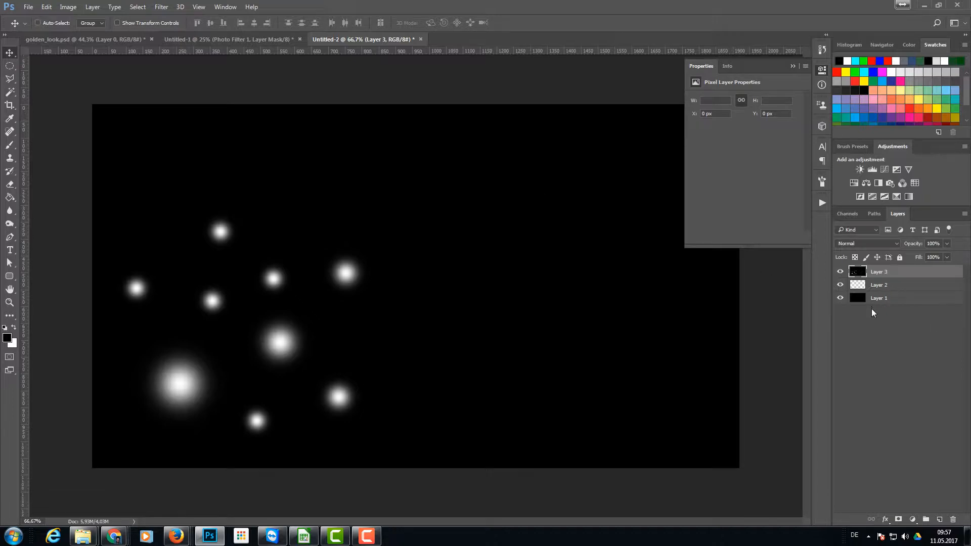
pyautogui.click(840, 272)
pyautogui.click(840, 285)
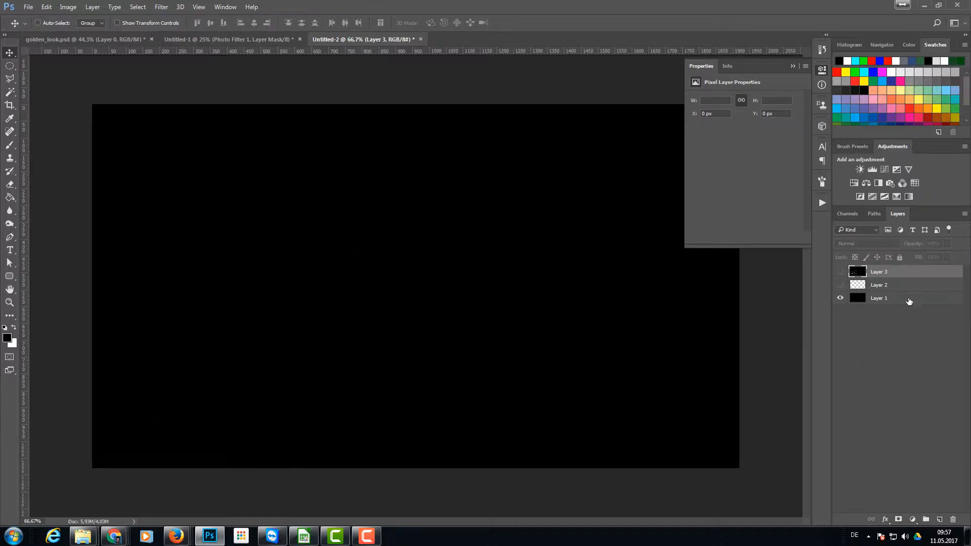
pyautogui.click(839, 285)
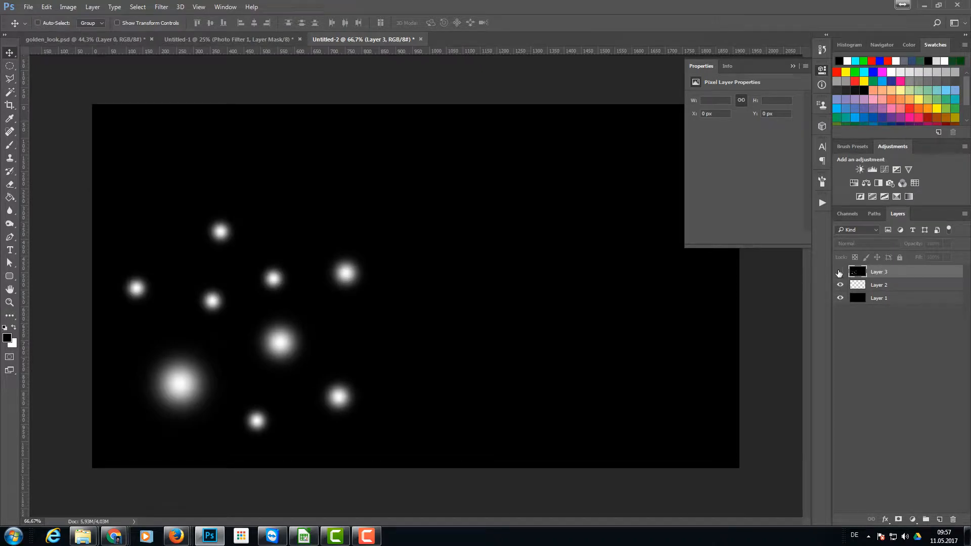
pyautogui.click(839, 272)
pyautogui.moveTo(921, 273); pyautogui.dragTo(363, 347)
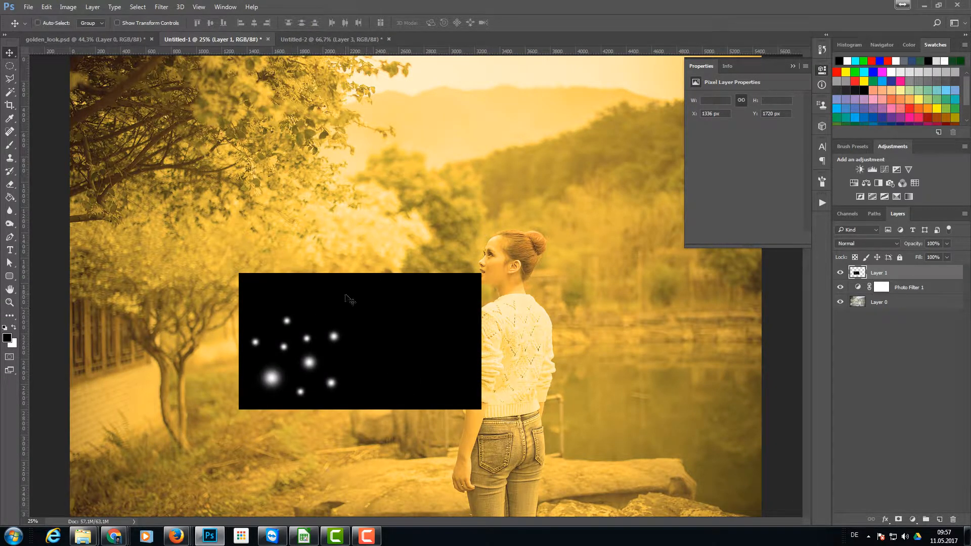
# - Enlarge the light-spots layer proportionally to about 299% so it covers most of the photo
pyautogui.press('ctrl')
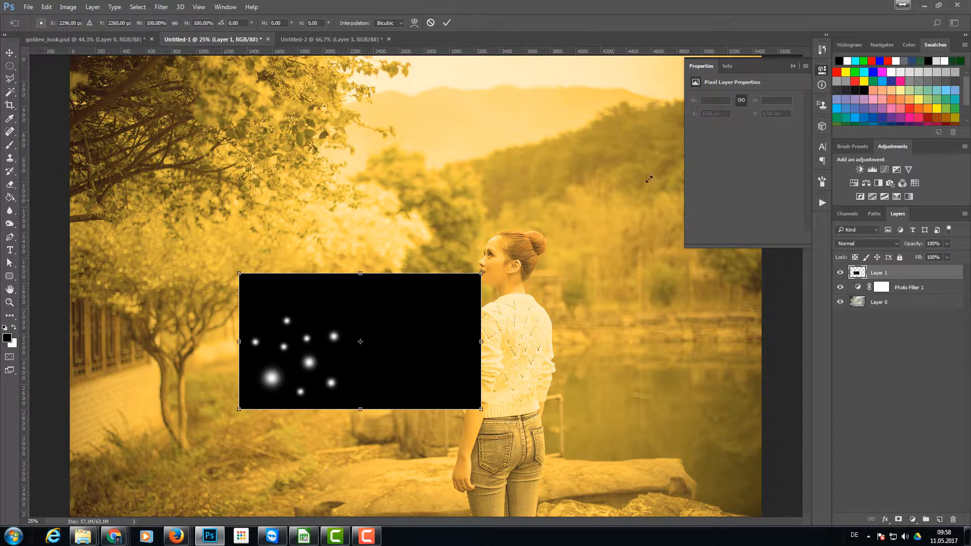
pyautogui.hotkey('ctrl', 't')
pyautogui.moveTo(480, 273); pyautogui.dragTo(839, 72)
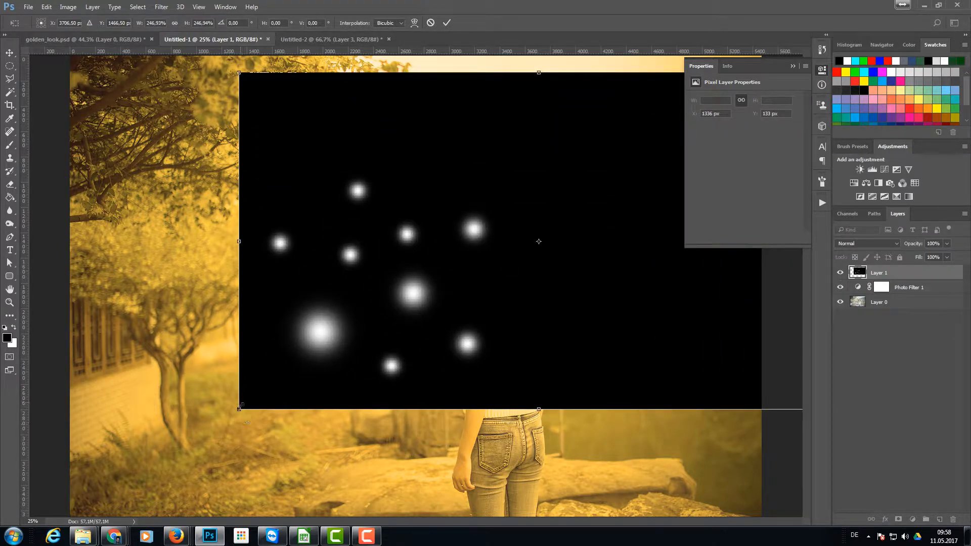
pyautogui.moveTo(235, 411); pyautogui.dragTo(113, 480)
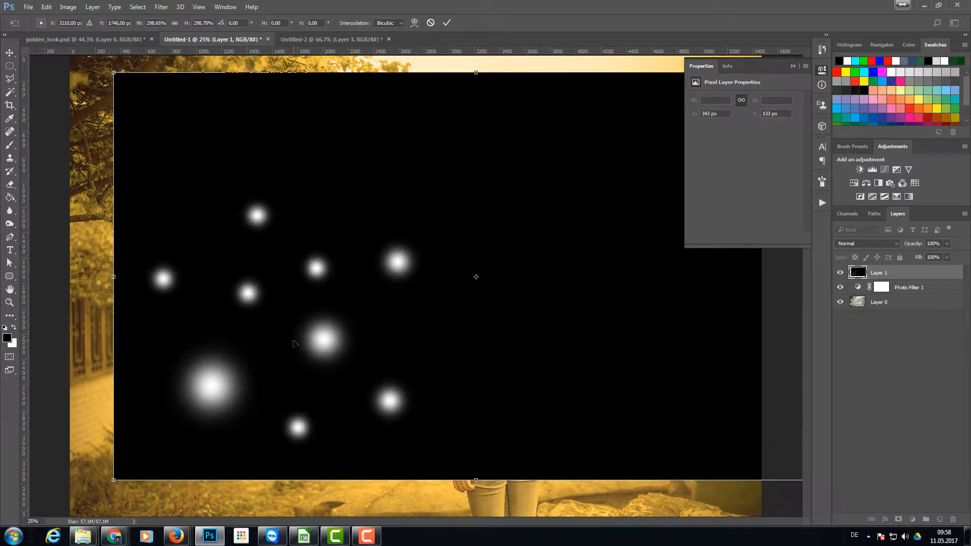
pyautogui.press('Return')
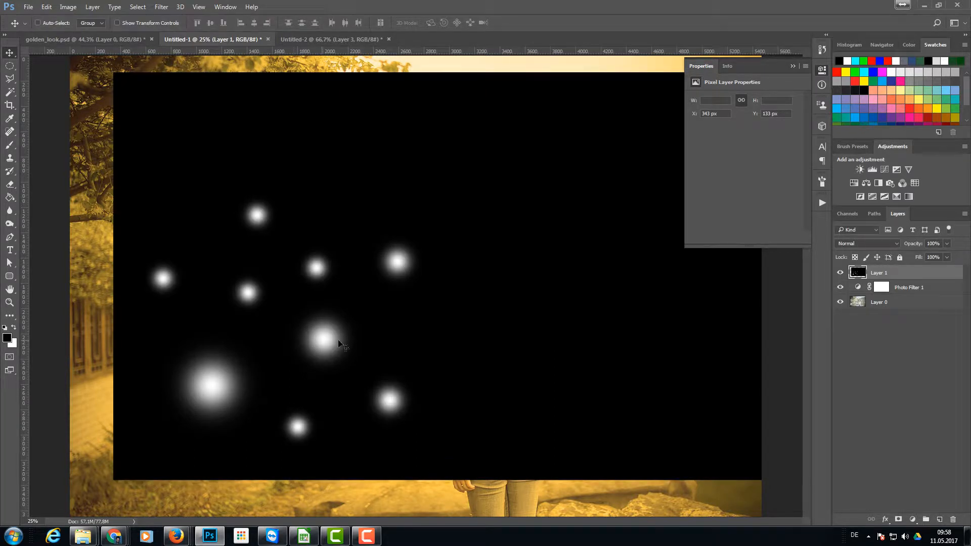
# - Blend the light-spots layer with Screen mode at 40% opacity and move it to about X 75 px, Y 569 px
pyautogui.click(854, 243)
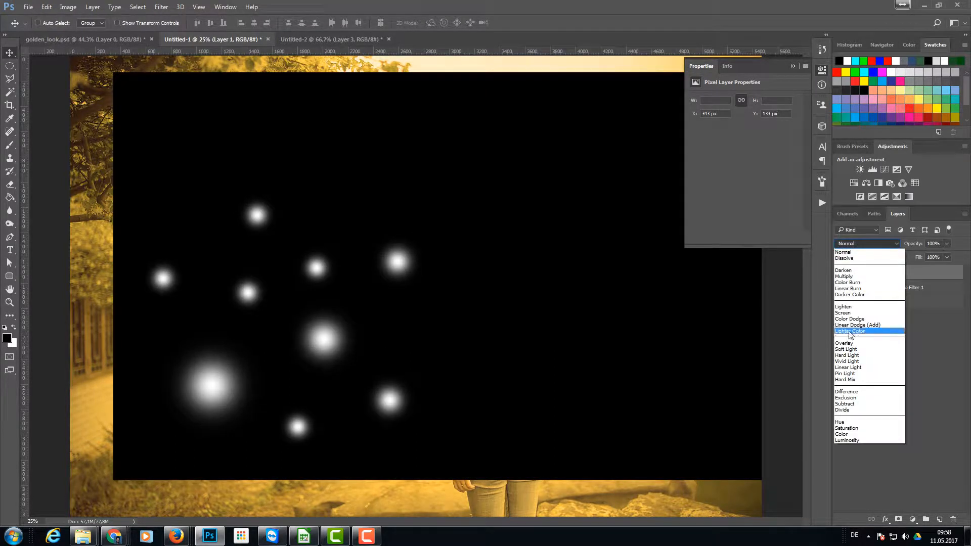
pyautogui.click(862, 313)
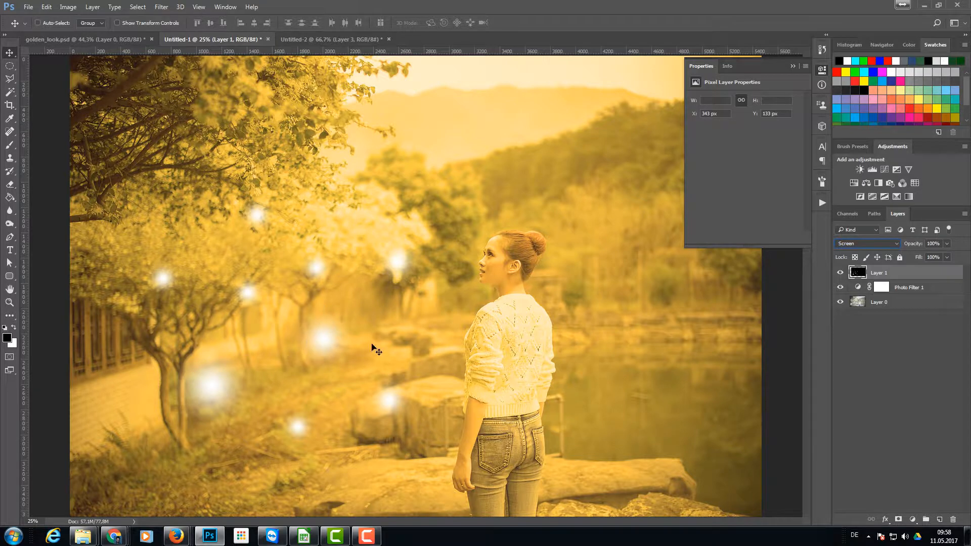
pyautogui.click(943, 245)
pyautogui.moveTo(945, 255); pyautogui.dragTo(916, 256)
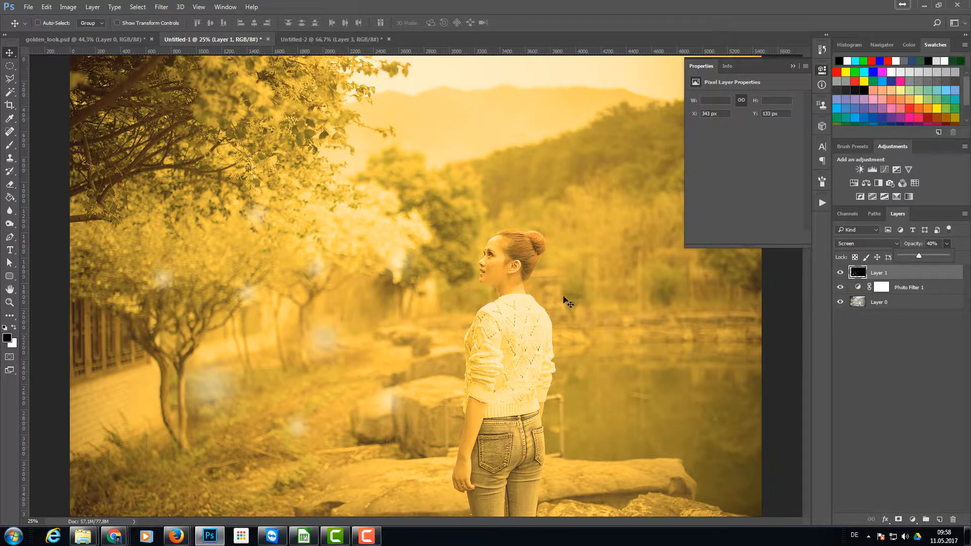
pyautogui.moveTo(485, 303); pyautogui.dragTo(517, 371)
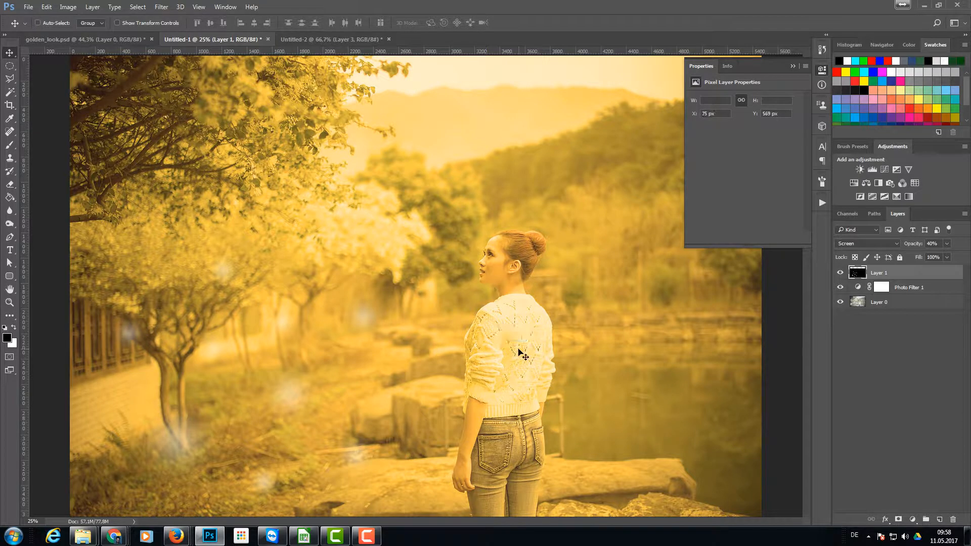
# - Add a Hue/Saturation adjustment layer clipped to the light-spots layer
pyautogui.scroll(-1, 541, 335)
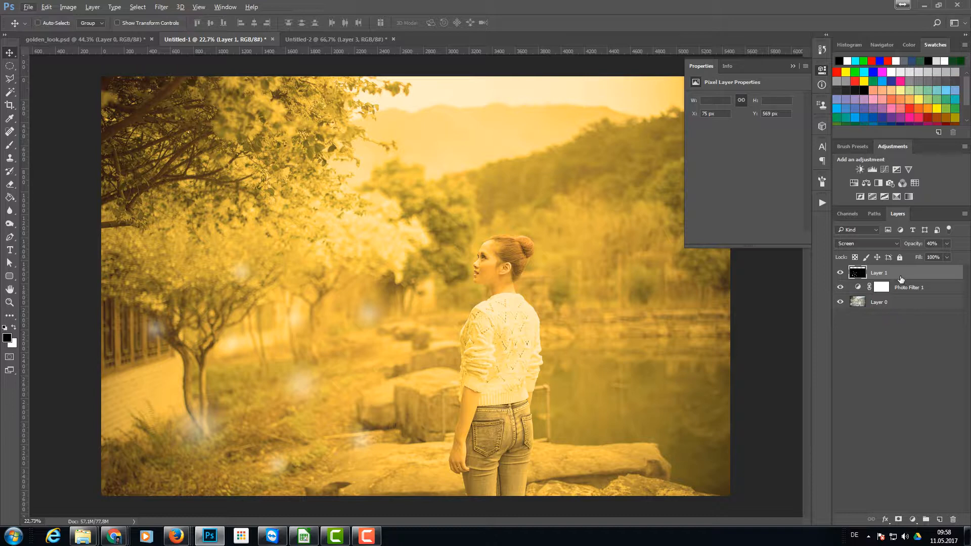
pyautogui.keyDown('alt'); pyautogui.click(853, 183); pyautogui.keyUp('alt')
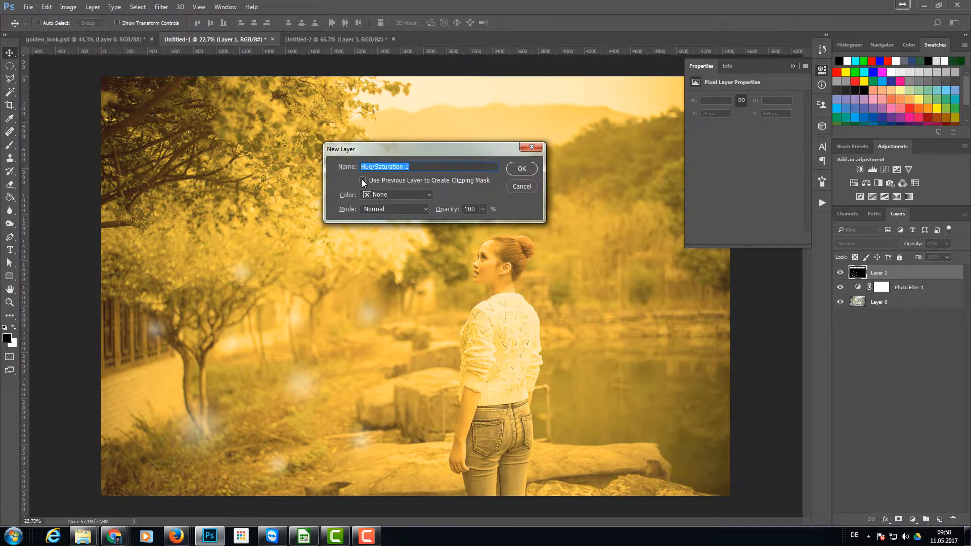
pyautogui.click(362, 180)
pyautogui.click(520, 169)
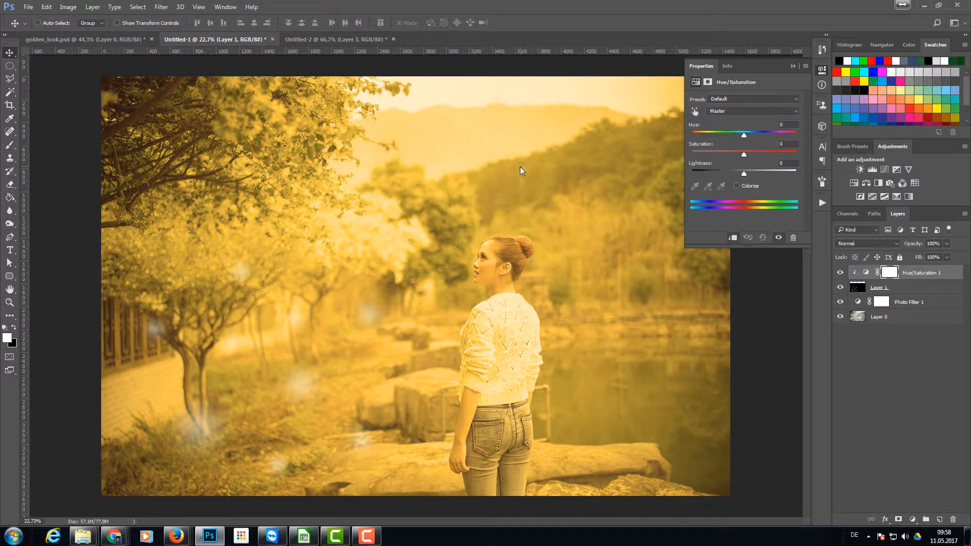
# - Colorize the light spots with Hue 52, Saturation 52 and Lightness about +5
pyautogui.click(736, 186)
pyautogui.moveTo(692, 136); pyautogui.dragTo(705, 135)
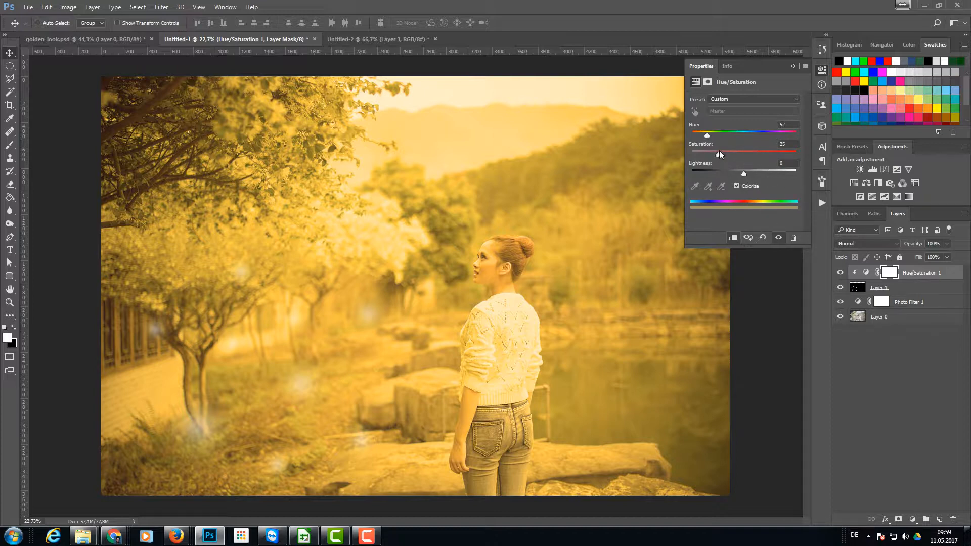
pyautogui.moveTo(720, 154); pyautogui.dragTo(740, 154)
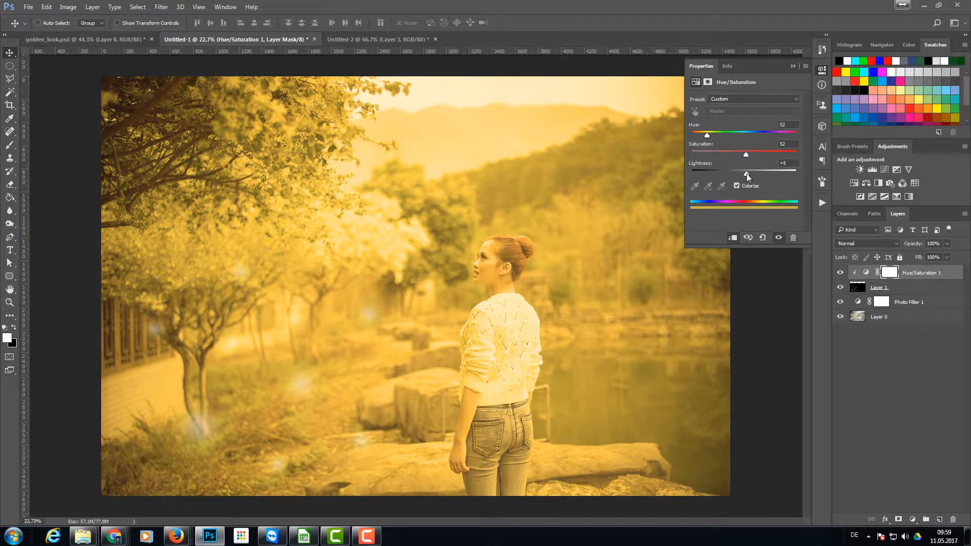
pyautogui.moveTo(748, 172); pyautogui.dragTo(748, 173)
pyautogui.click(823, 70)
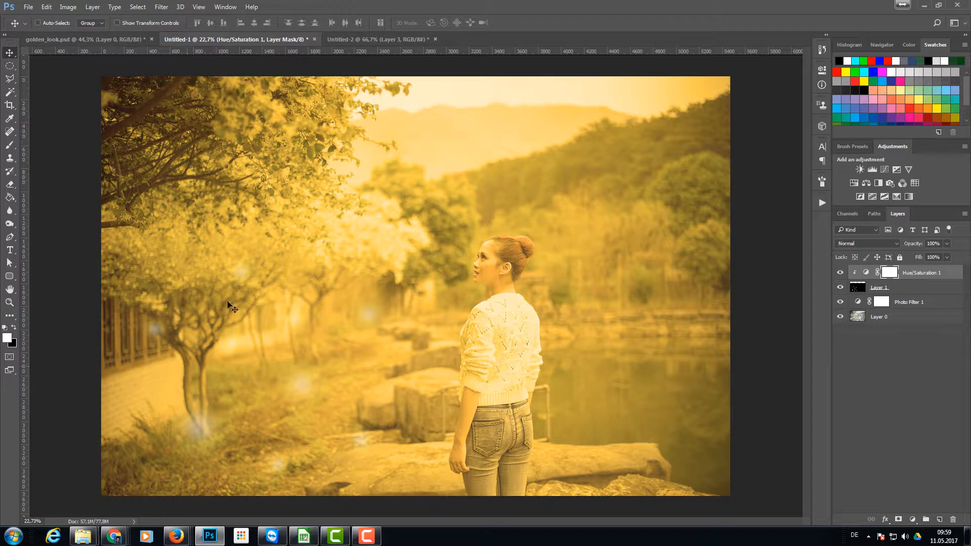
# - Group the light-spots layer with its Hue/Saturation adjustment and duplicate the group
pyautogui.click(928, 288)
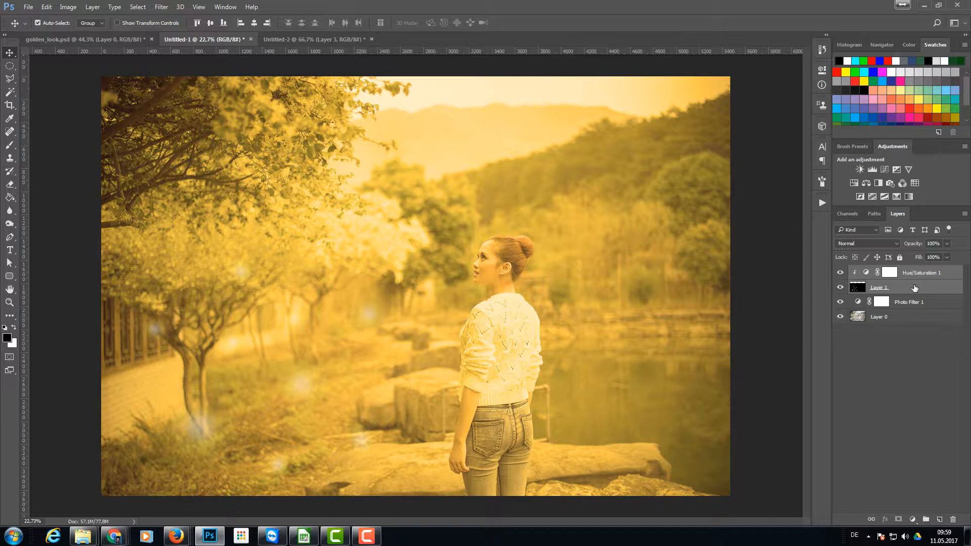
pyautogui.hotkey('ctrl', 'g')
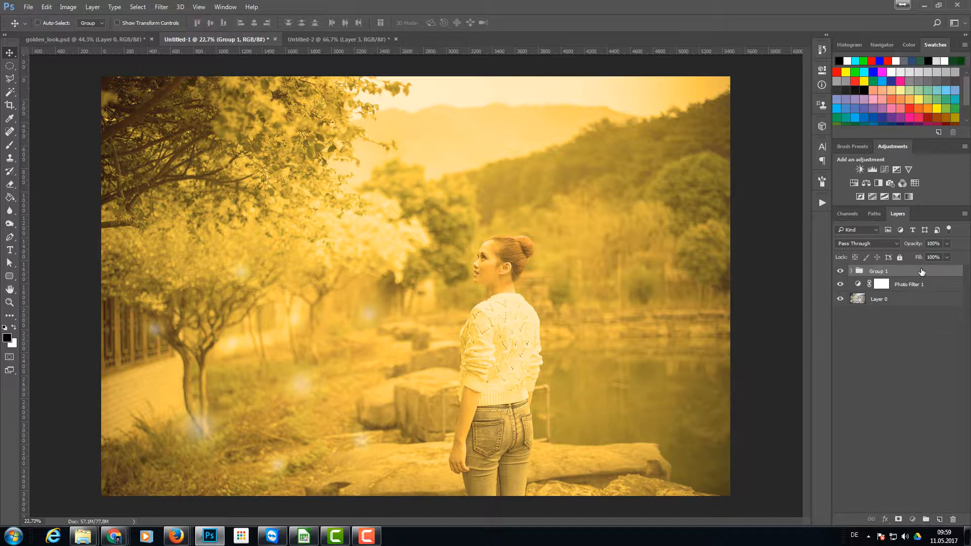
pyautogui.hotkey('ctrl', 'j')
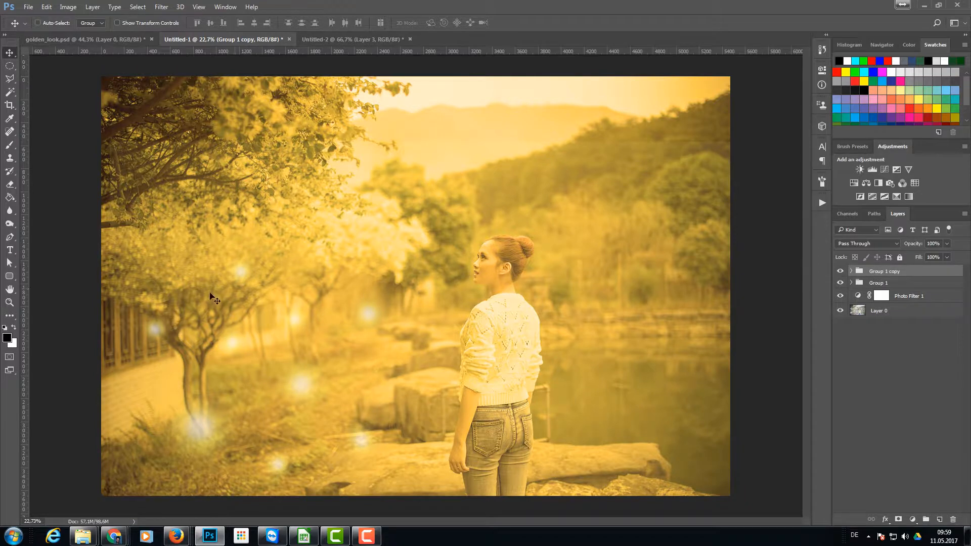
# - Move the duplicated group up over the tree's branches and rotate it clockwise by about 11.6°
pyautogui.moveTo(223, 314); pyautogui.dragTo(226, 130)
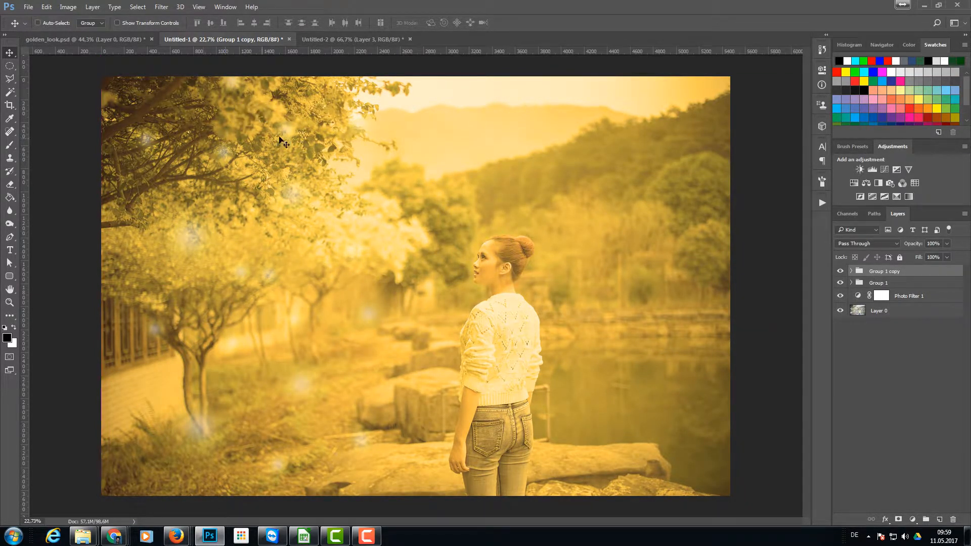
pyautogui.hotkey('ctrl', 't')
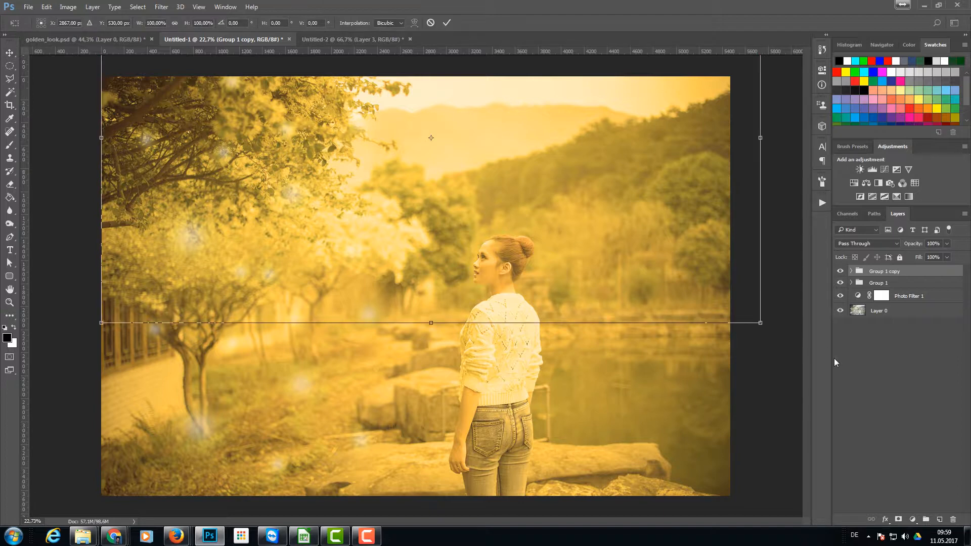
pyautogui.moveTo(764, 327); pyautogui.dragTo(726, 395)
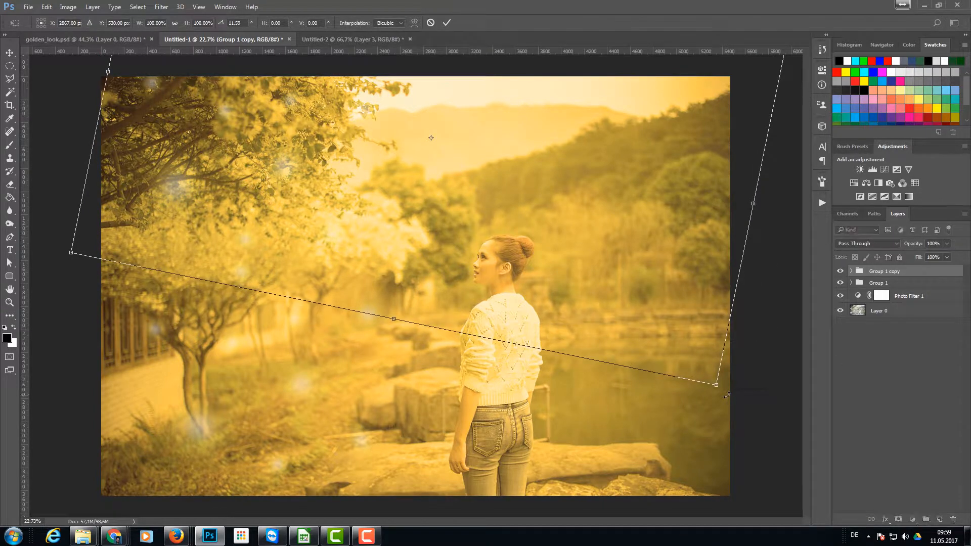
pyautogui.moveTo(273, 171)
pyautogui.mouseDown()
pyautogui.moveTo(250, 161)
pyautogui.moveTo(283, 157)
pyautogui.mouseUp()
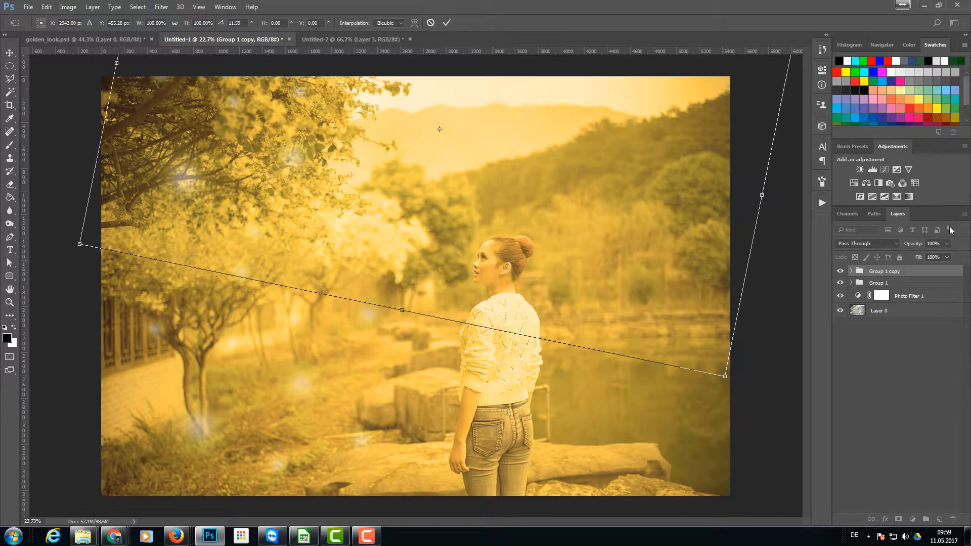
# - Set the duplicated group's opacity to 64% and apply its transformation
pyautogui.click(947, 256)
pyautogui.moveTo(924, 253); pyautogui.dragTo(926, 254)
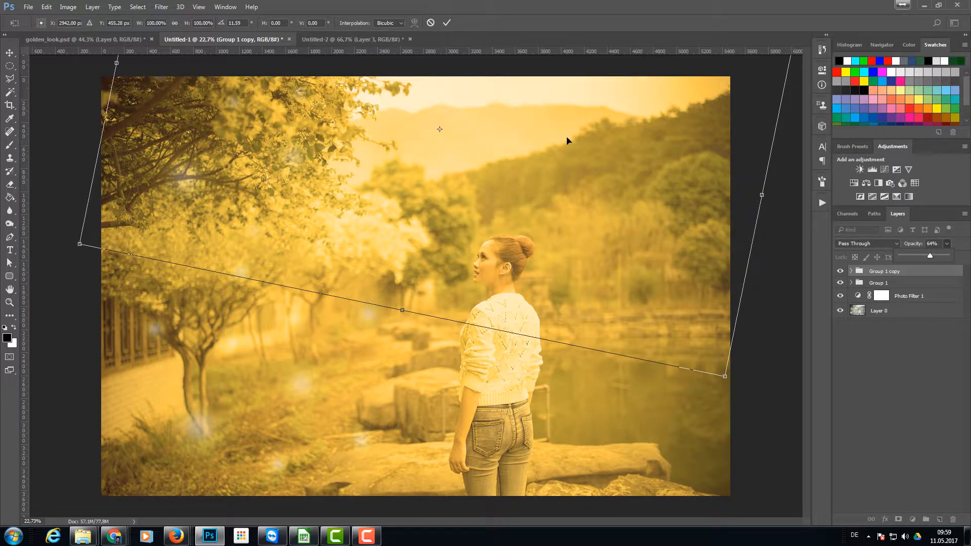
pyautogui.press('Return')
pyautogui.press('Return')
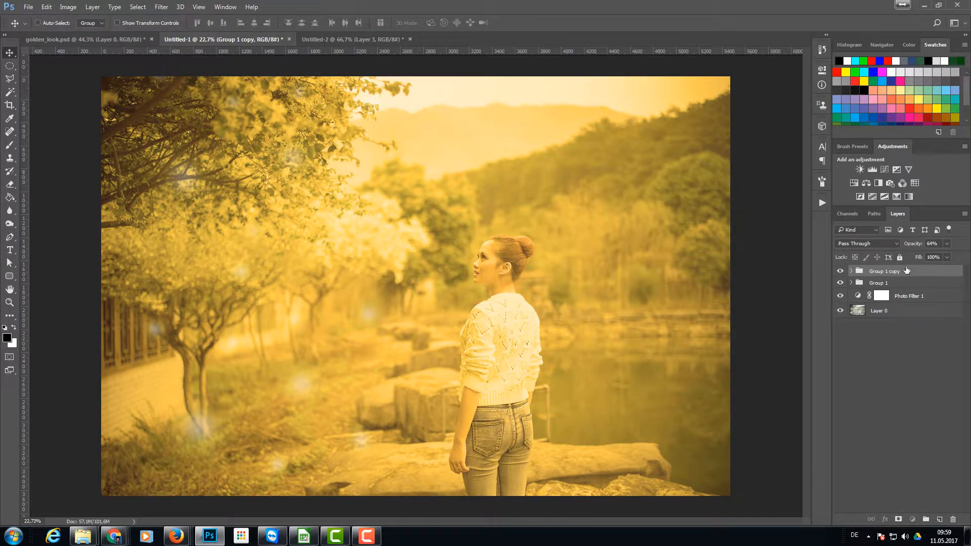
# - Duplicate the rotated light-spots group and move the new copy across to the hills behind the woman
pyautogui.hotkey('ctrl', 'j')
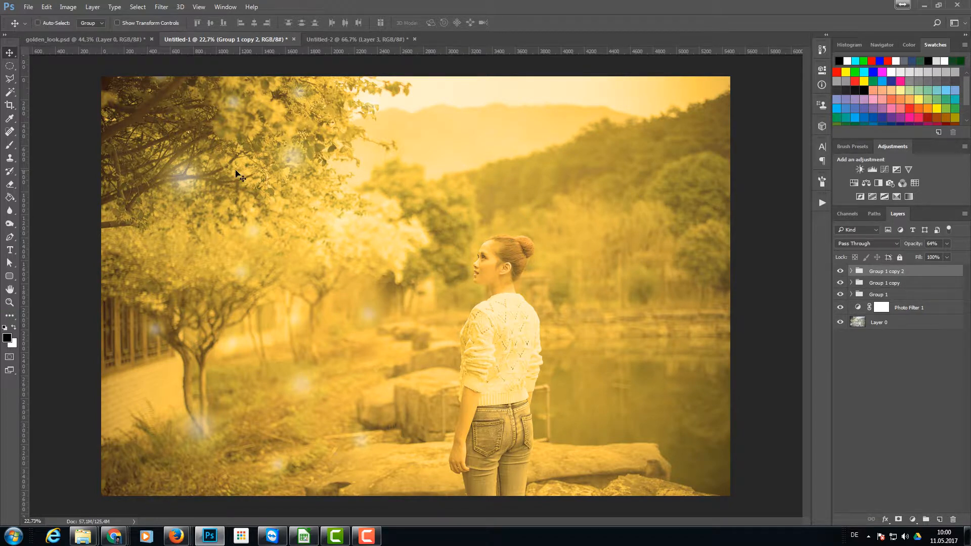
pyautogui.moveTo(226, 174); pyautogui.dragTo(540, 187)
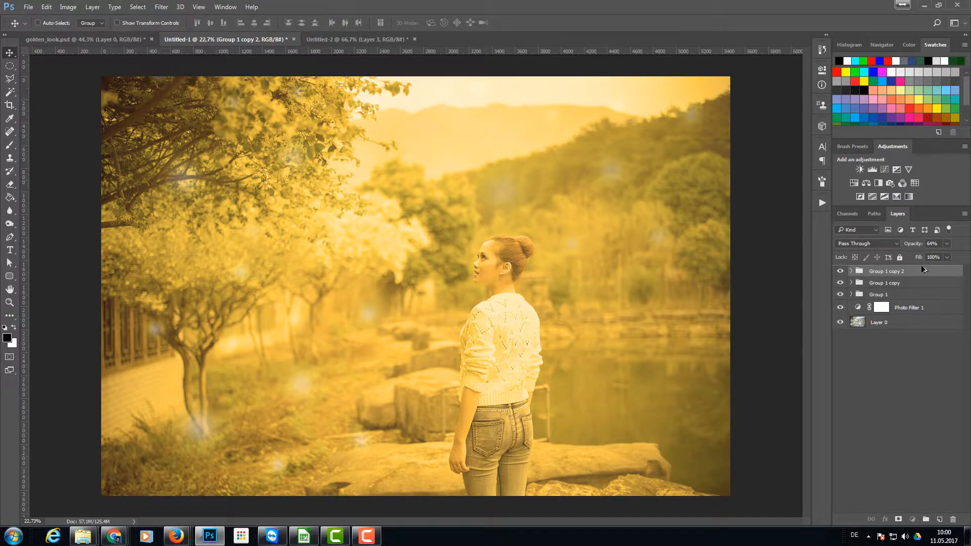
# - Duplicate the light-spots group over the hills, move the copy down onto the pond and adjust its opacity
pyautogui.hotkey('ctrl', 'j')
pyautogui.moveTo(576, 225); pyautogui.dragTo(575, 423)
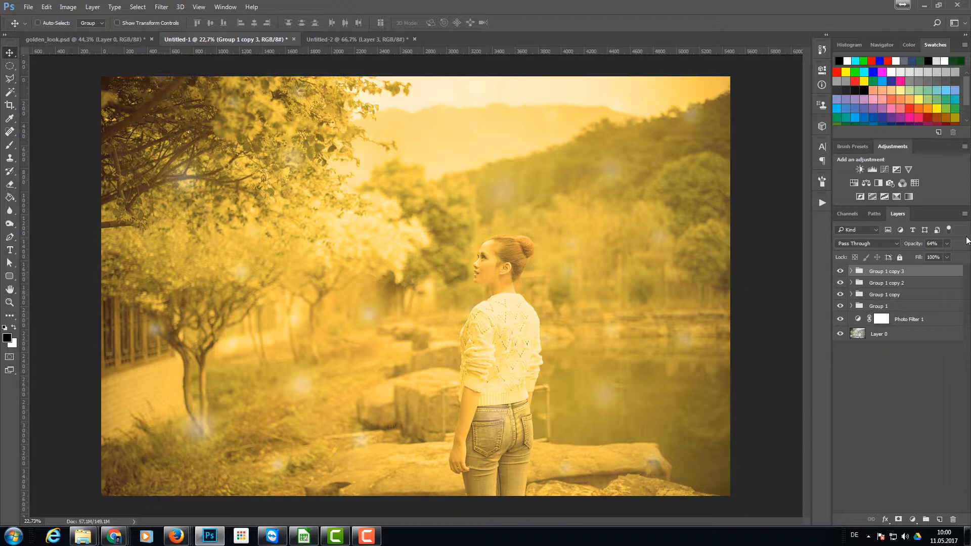
pyautogui.click(946, 244)
pyautogui.moveTo(933, 257); pyautogui.dragTo(932, 255)
pyautogui.press('ctrl')
pyautogui.click(578, 117)
# - Stamp all visible layers into a new layer and render a 50-300mm Zoom lens flare at 151% brightness in the sky above the hills
pyautogui.hotkey('ctrl', 'shift', 'alt', 'e')
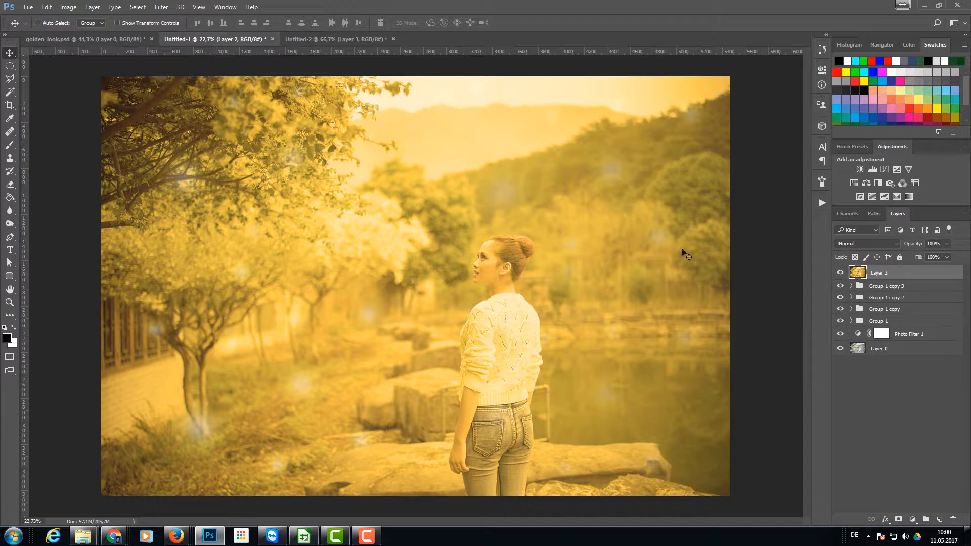
pyautogui.click(163, 6)
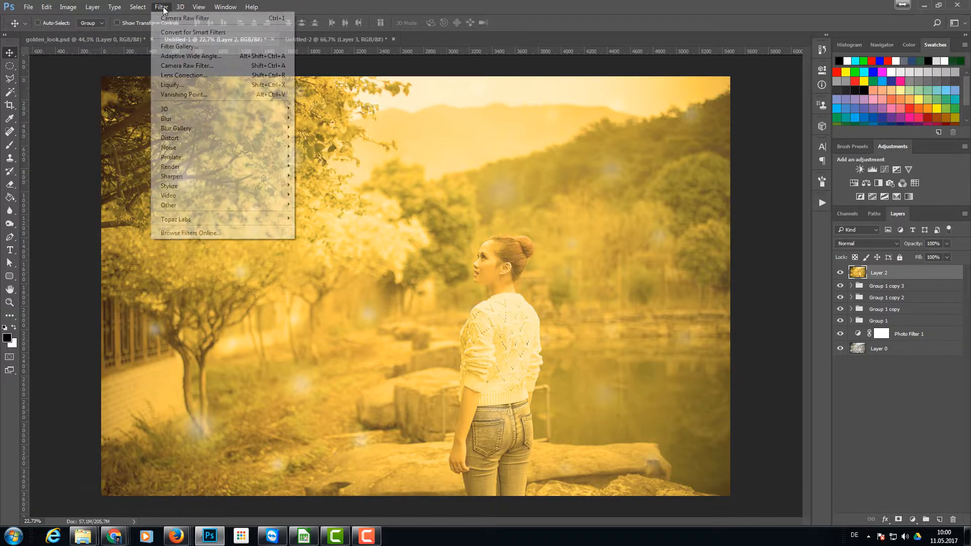
pyautogui.moveTo(273, 166)
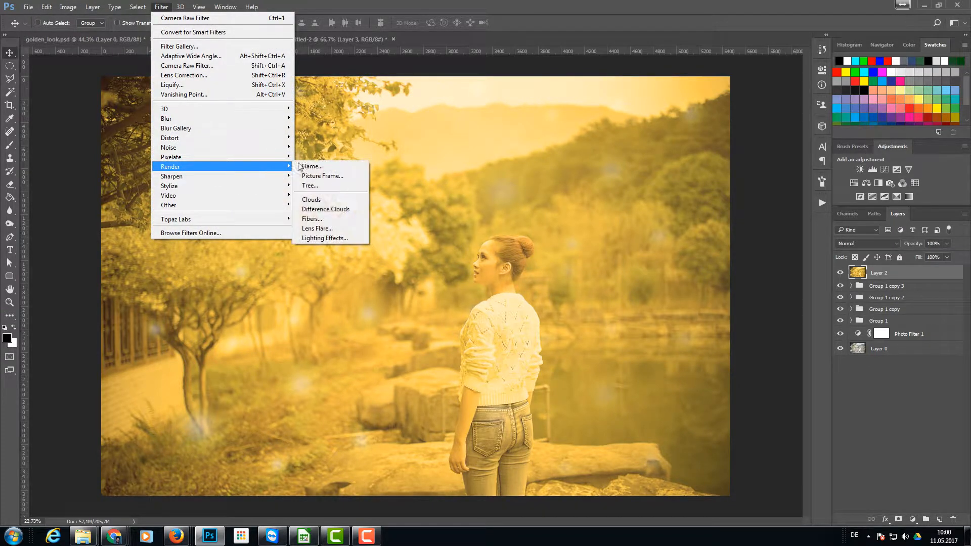
pyautogui.click(323, 228)
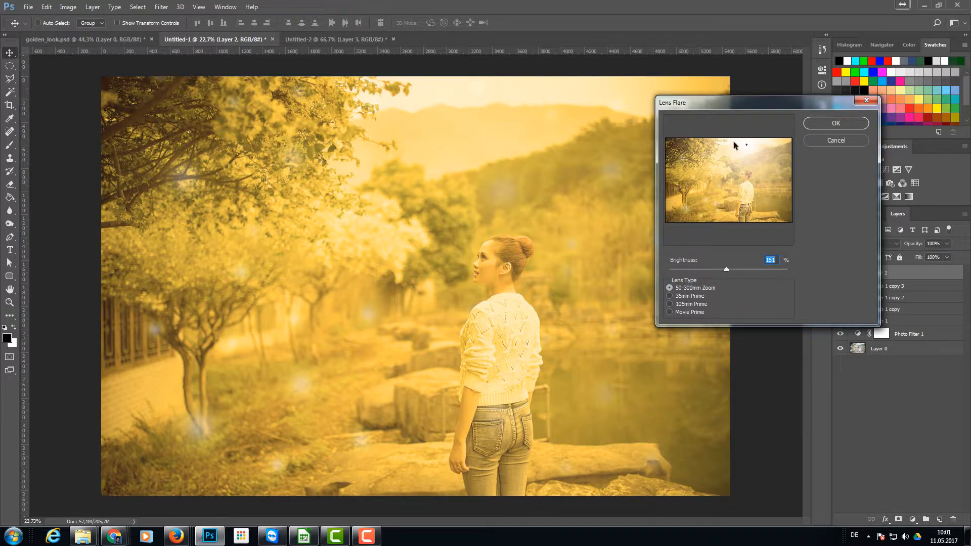
pyautogui.click(746, 144)
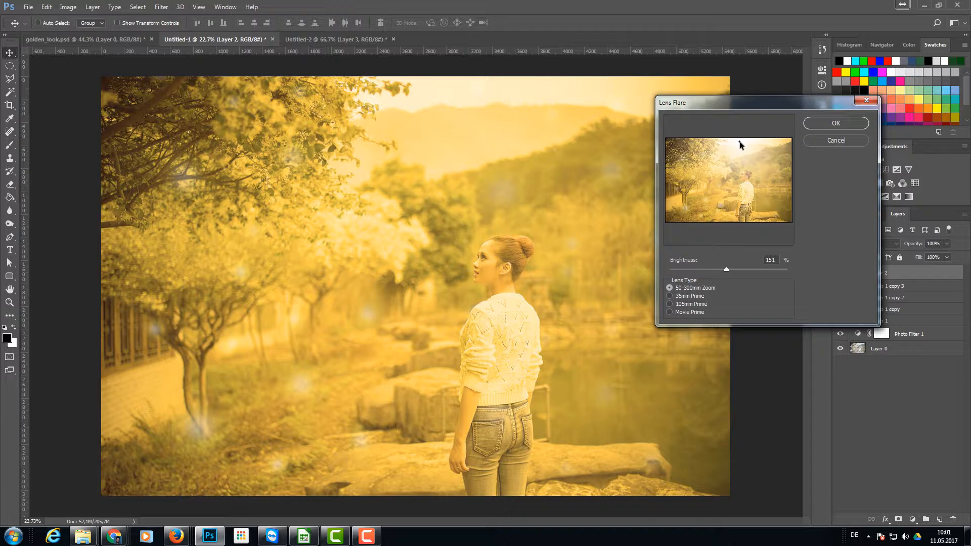
pyautogui.click(843, 123)
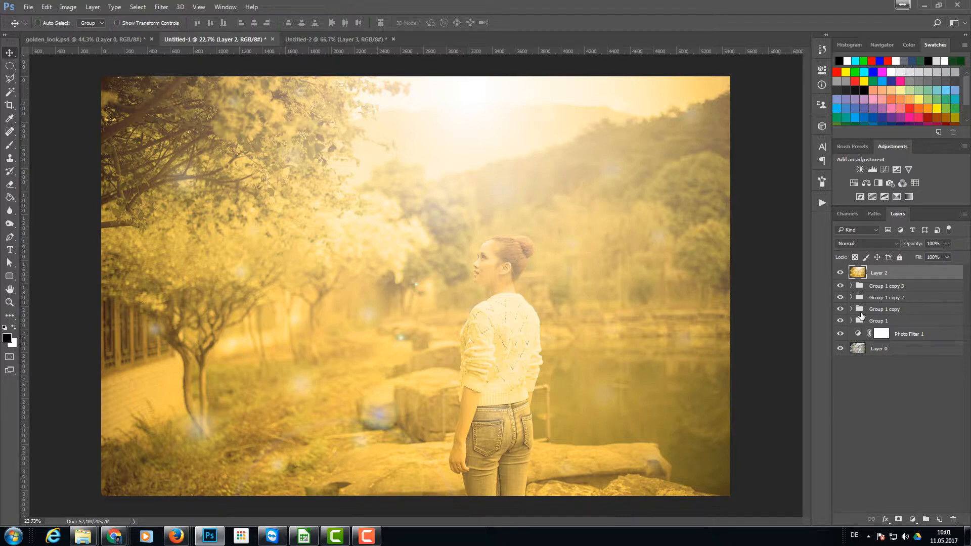
# - Convert the merged lens-flare layer to a smart object
pyautogui.rightClick(909, 274)
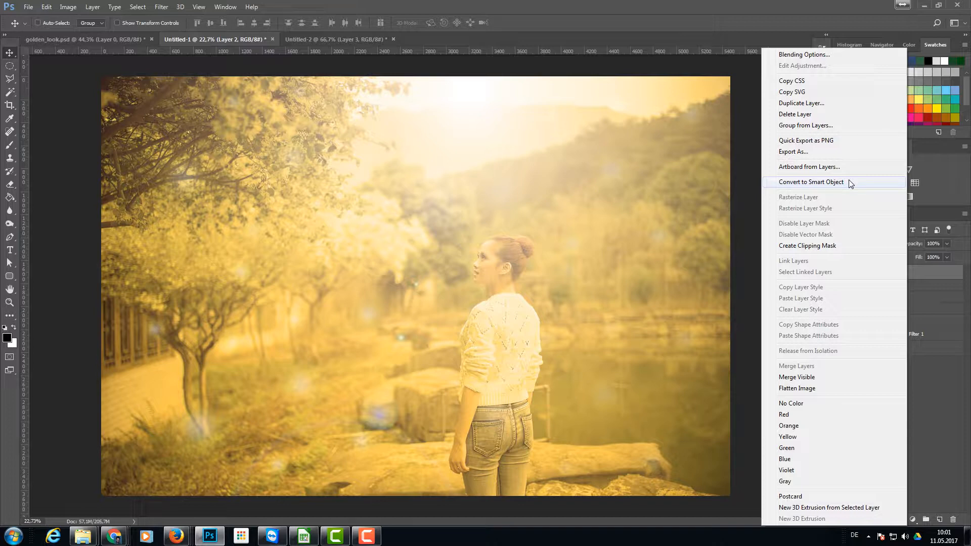
pyautogui.rightClick(926, 278)
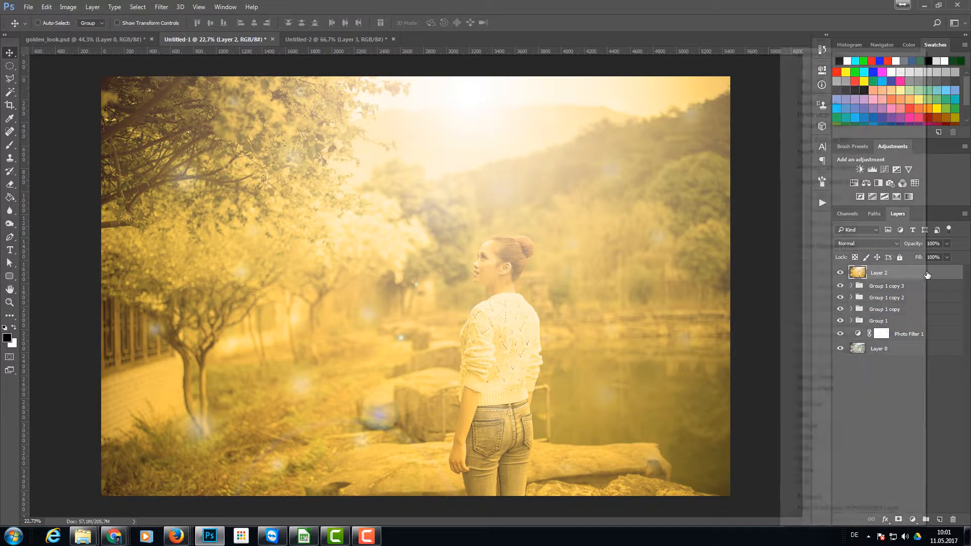
pyautogui.click(869, 183)
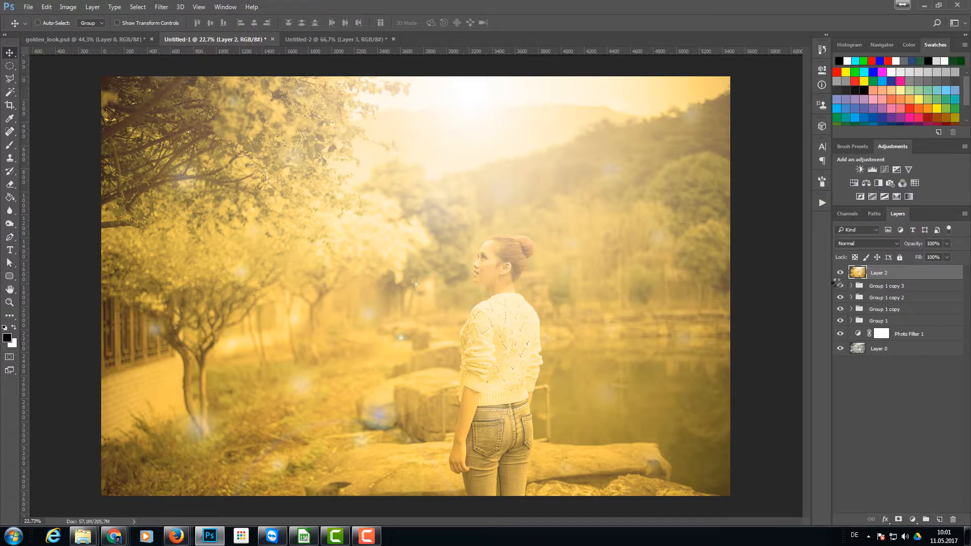
# - Start the Camera Raw filter on the smart object and set the post-crop vignetting amount to -6
pyautogui.click(161, 6)
pyautogui.click(186, 65)
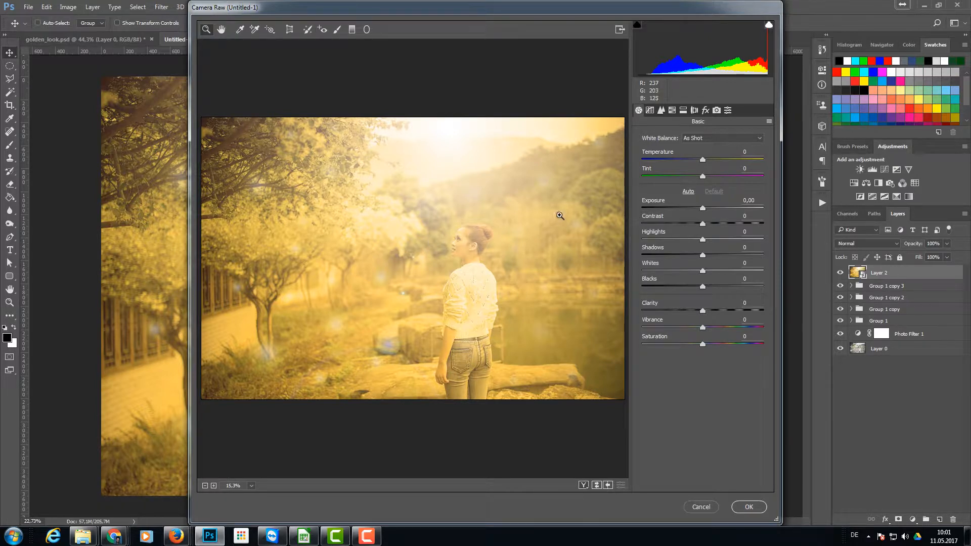
pyautogui.click(705, 110)
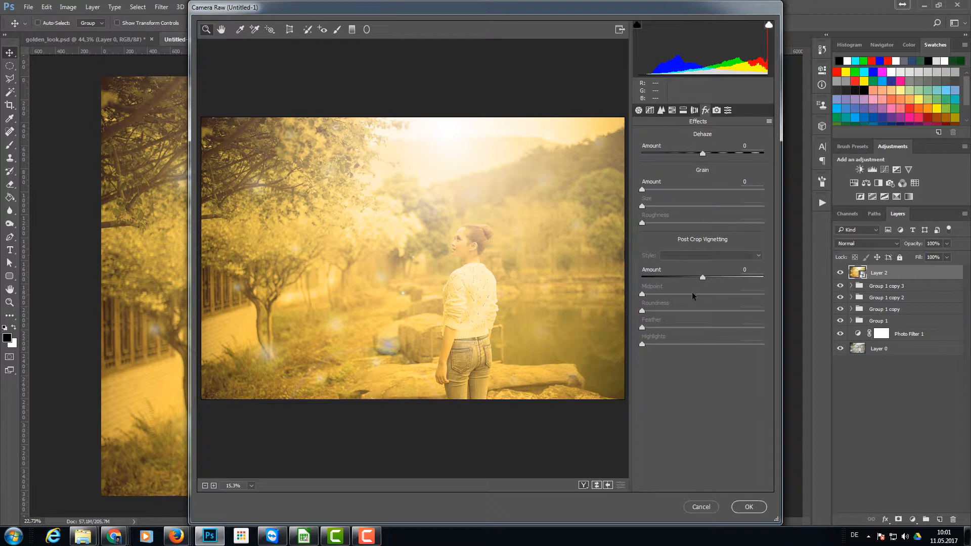
pyautogui.moveTo(705, 277); pyautogui.dragTo(700, 277)
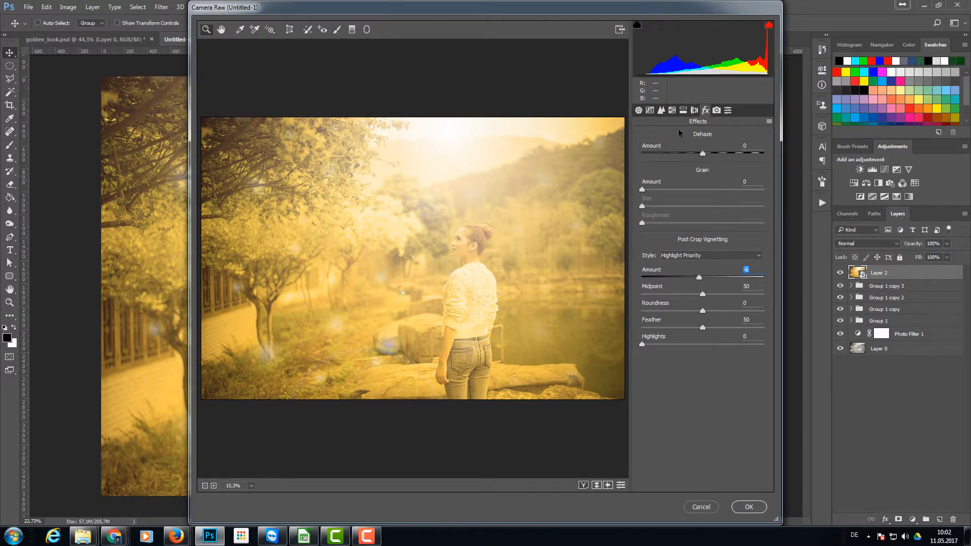
# - Set the basic Camera Raw adjustments to Clarity +8, Vibrance +8 and Saturation +5
pyautogui.click(638, 110)
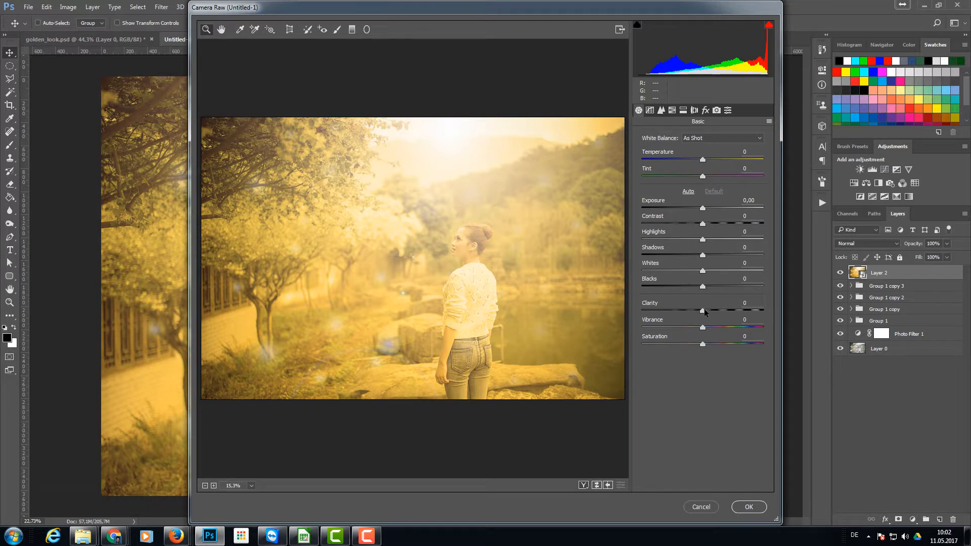
pyautogui.moveTo(703, 309)
pyautogui.mouseDown()
pyautogui.moveTo(693, 310)
pyautogui.moveTo(739, 305)
pyautogui.moveTo(676, 313)
pyautogui.moveTo(723, 310)
pyautogui.moveTo(709, 314)
pyautogui.mouseUp()
pyautogui.moveTo(703, 329)
pyautogui.mouseDown()
pyautogui.moveTo(763, 326)
pyautogui.moveTo(678, 327)
pyautogui.moveTo(707, 327)
pyautogui.mouseUp()
pyautogui.moveTo(702, 345); pyautogui.dragTo(707, 344)
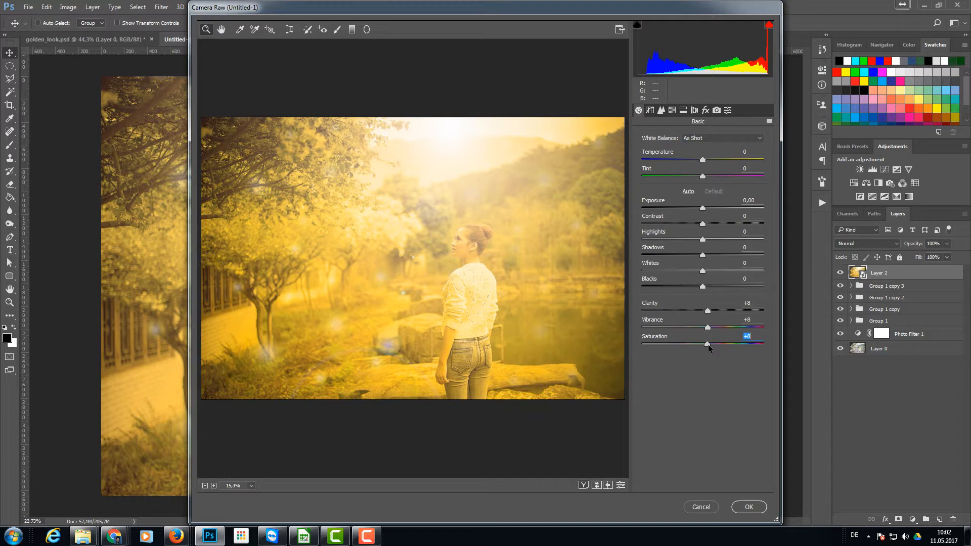
pyautogui.moveTo(707, 345); pyautogui.dragTo(706, 344)
# - Set Blacks to -29 and Whites to +43, and apply the Camera Raw filter
pyautogui.moveTo(699, 286); pyautogui.dragTo(687, 288)
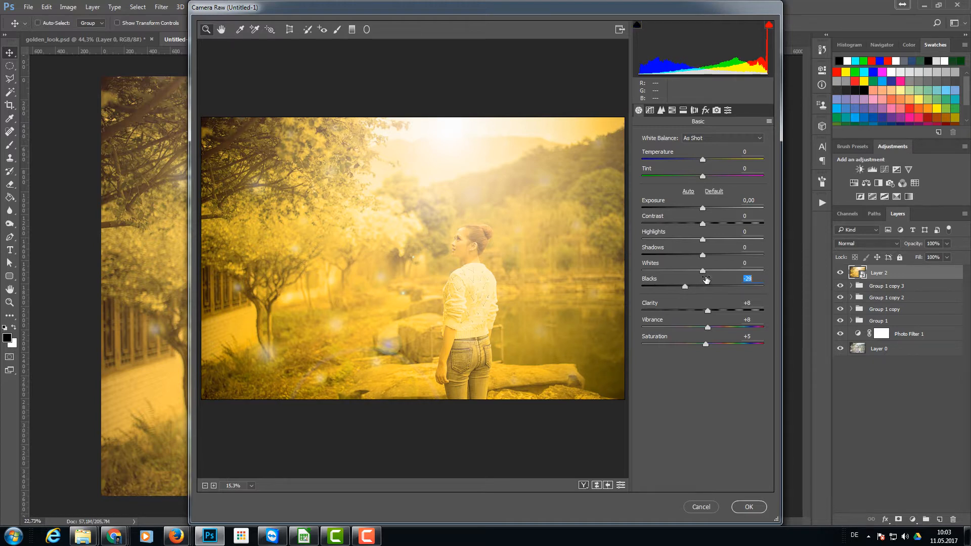
pyautogui.moveTo(703, 271); pyautogui.dragTo(730, 277)
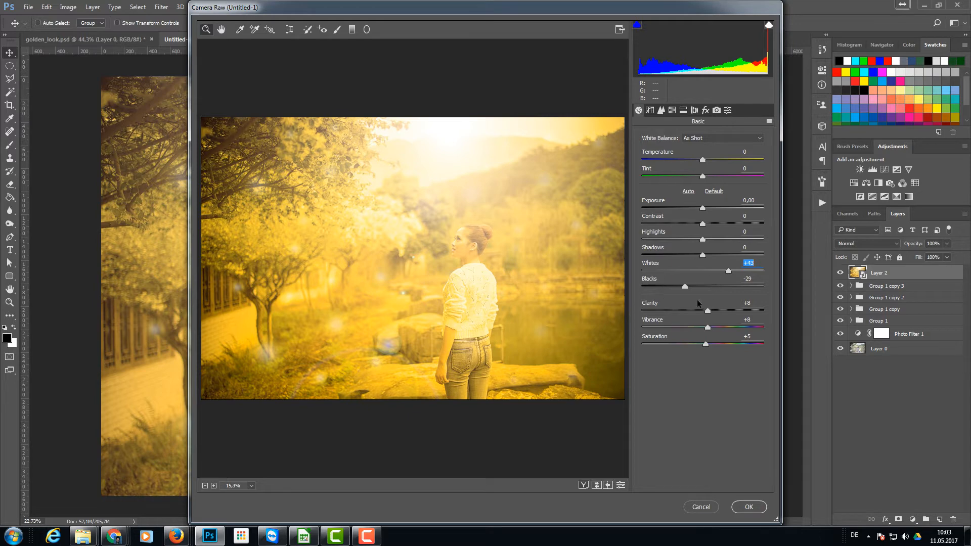
pyautogui.click(752, 507)
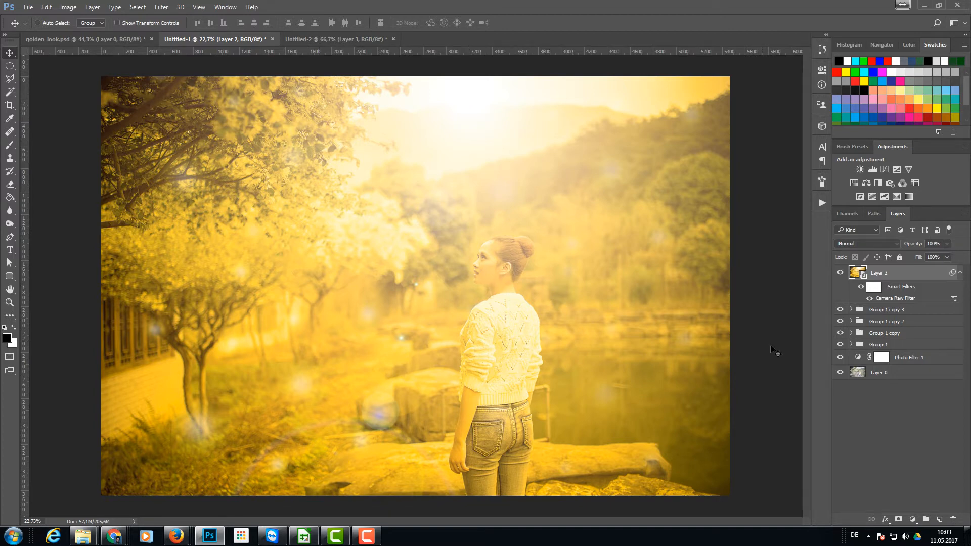
# - Compare the golden edit with the original photo by hiding and restoring all layers above the base photo
pyautogui.keyDown('alt'); pyautogui.click(841, 373); pyautogui.keyUp('alt')
pyautogui.keyDown('alt'); pyautogui.click(840, 373); pyautogui.keyUp('alt')
pyautogui.keyDown('alt'); pyautogui.click(841, 373); pyautogui.keyUp('alt')
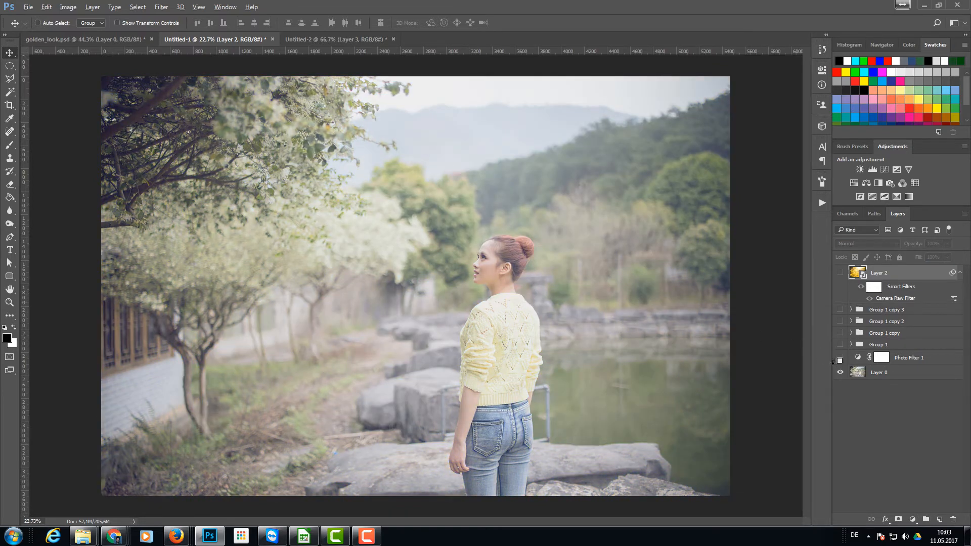
pyautogui.keyDown('alt'); pyautogui.click(840, 373); pyautogui.keyUp('alt')
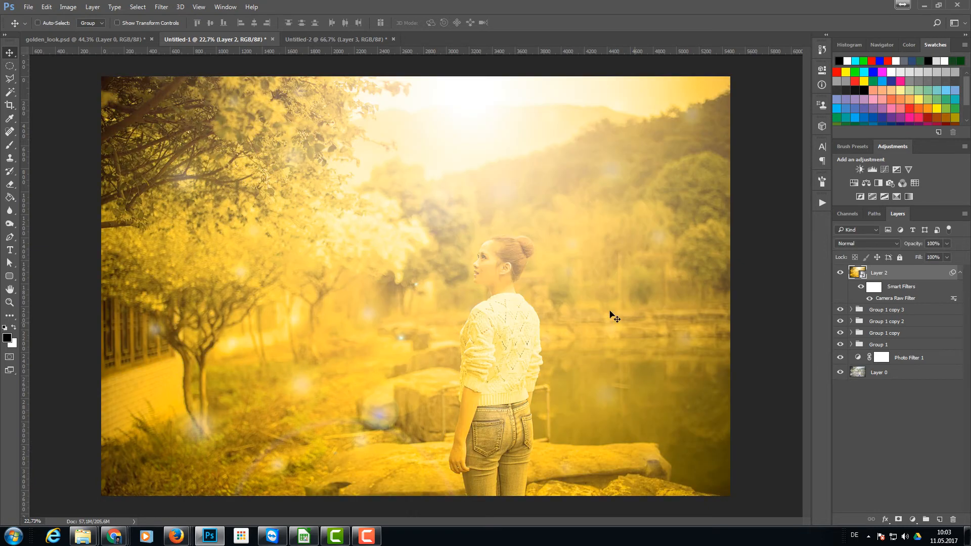